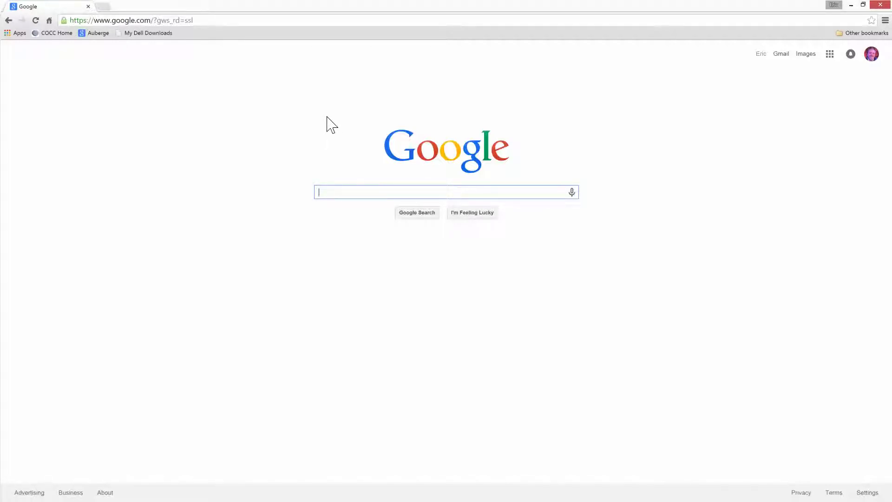
Search Google for 'cengage learning sam code'.
{"action": "type", "text": "cenga"}
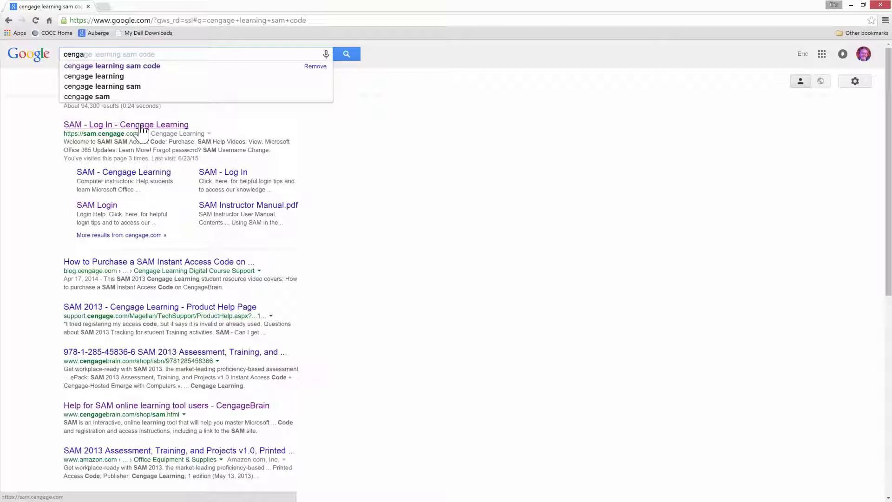
Open the SAM log-in page, start a new user account, and submit the 8-digit institution key.
{"action": "left_click", "coordinate": [140, 124]}
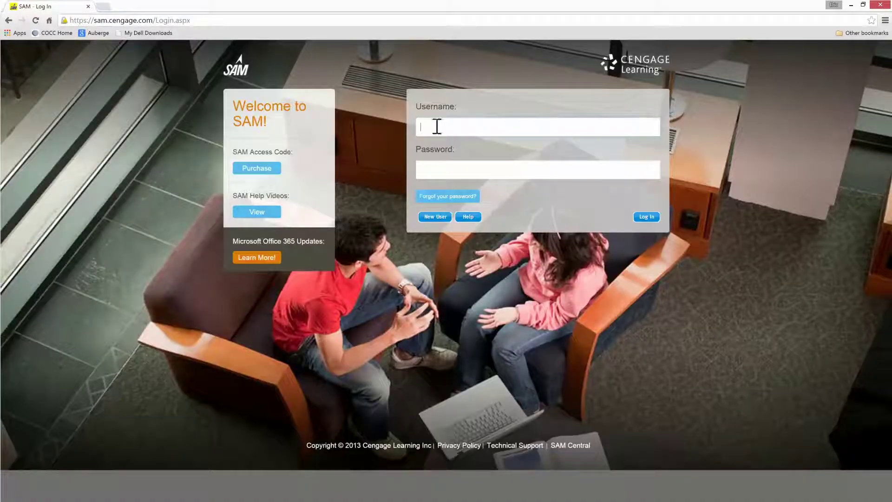
{"action": "left_click", "coordinate": [432, 218]}
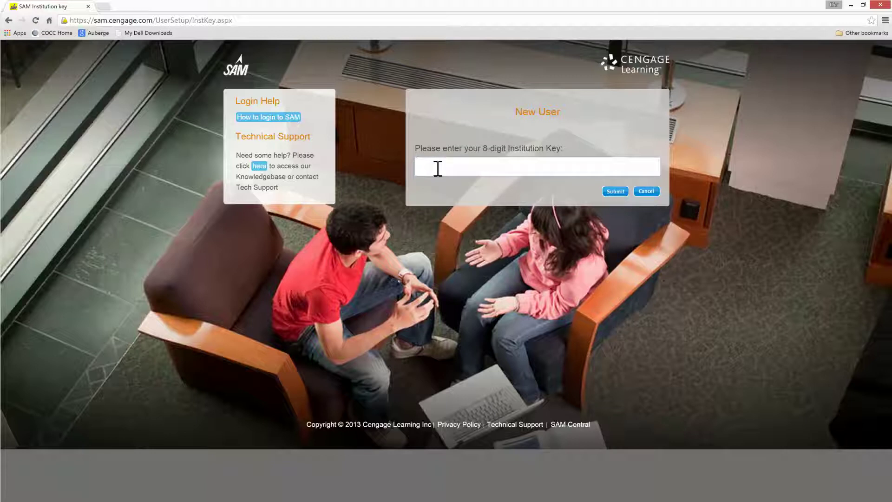
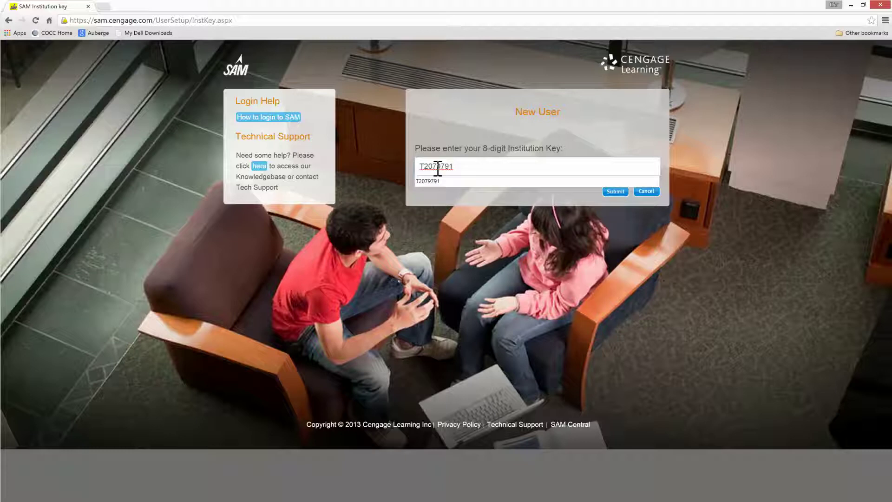
{"action": "left_click", "coordinate": [614, 191]}
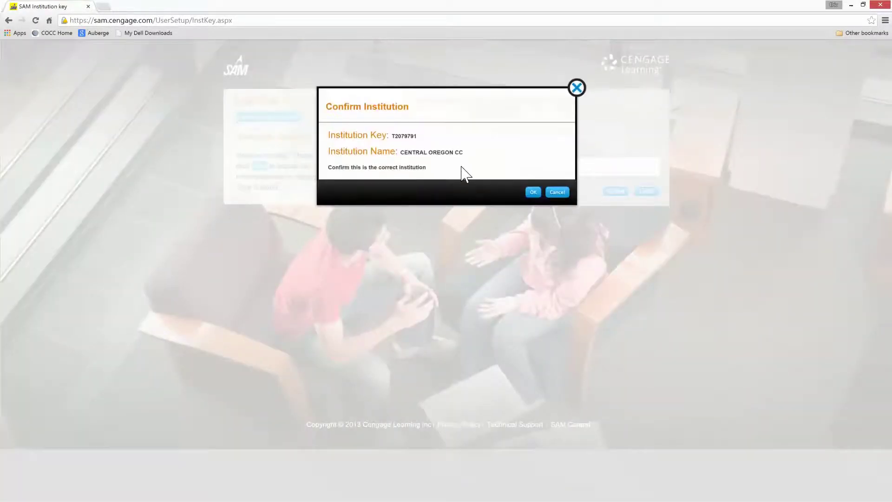
Confirm Central Oregon CC as the institution and enter the user's first and last name.
{"action": "left_click", "coordinate": [532, 192]}
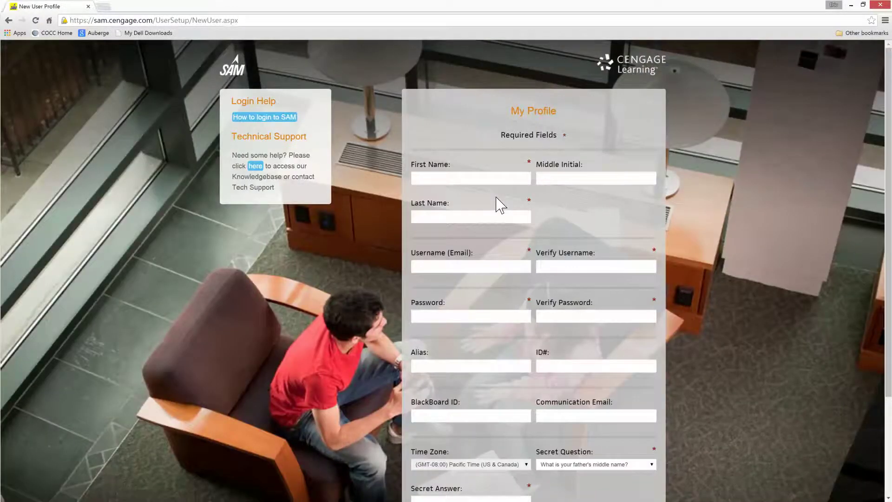
{"action": "left_click", "coordinate": [457, 176]}
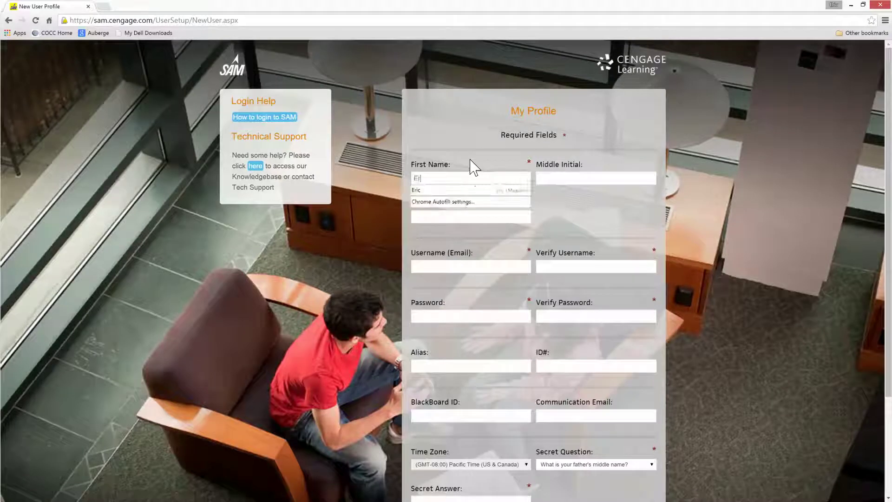
{"action": "key", "text": "Tab"}
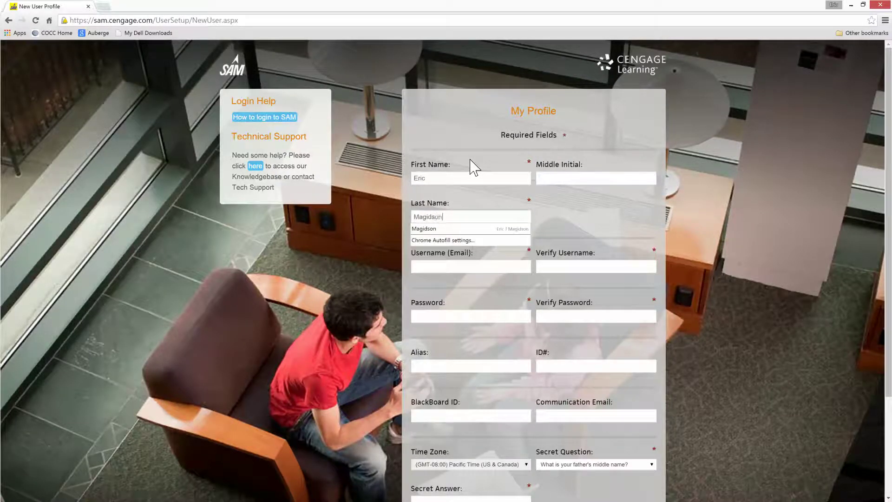
Enter the user's e-mail address as the username and again to verify it.
{"action": "key", "text": "Tab"}
{"action": "key", "text": "Tab"}
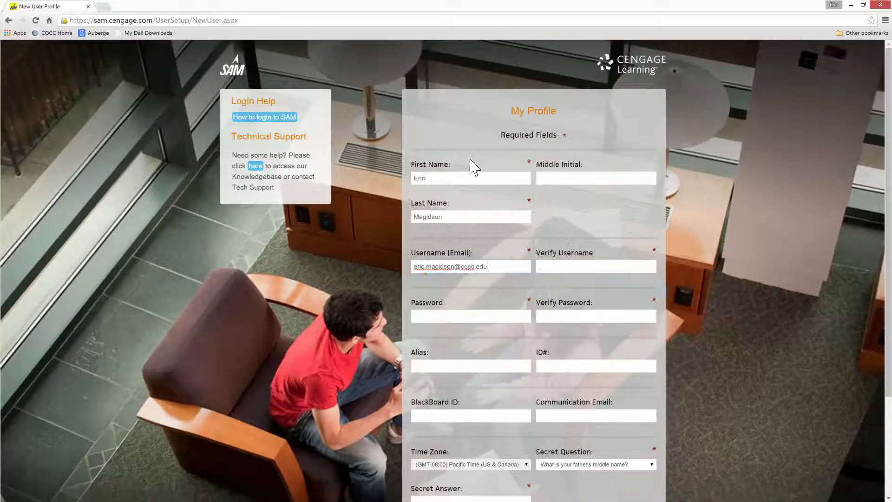
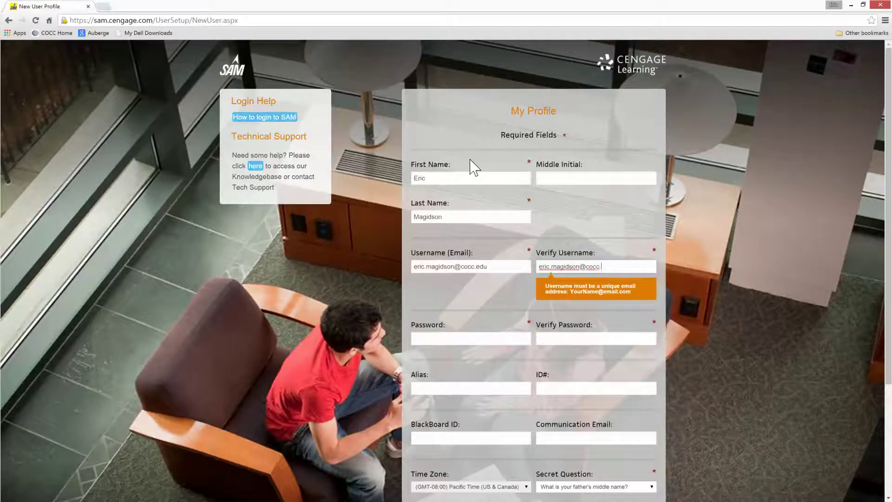
Enter the account password and its confirmation.
{"action": "left_click", "coordinate": [469, 319]}
{"action": "type", "text": "•••"}
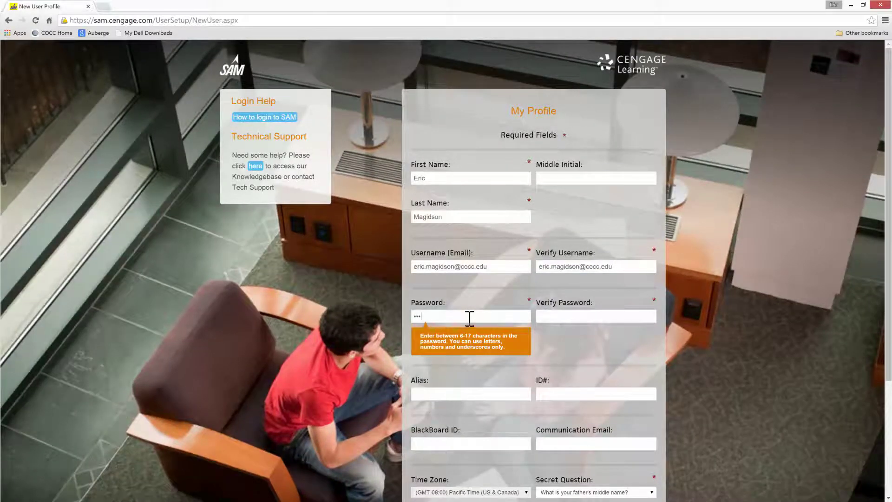
{"action": "type", "text": "•••••••"}
{"action": "left_click", "coordinate": [557, 319]}
{"action": "type", "text": "•••••••"}
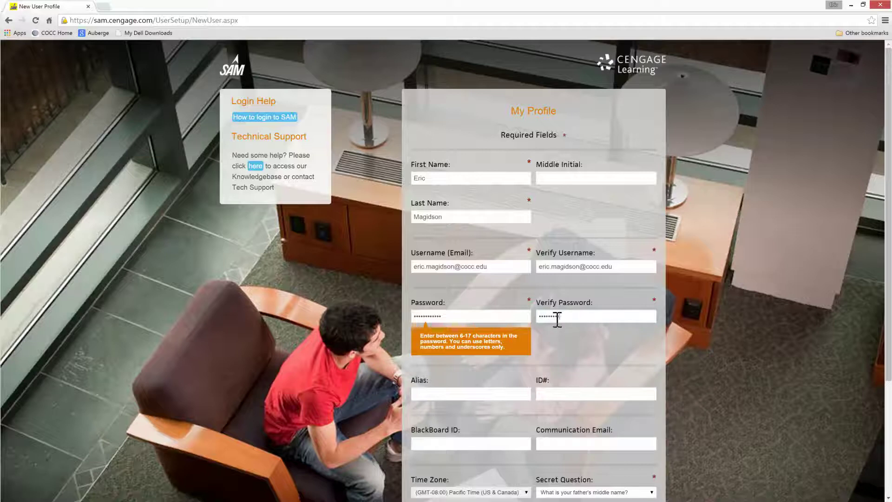
{"action": "type", "text": "••"}
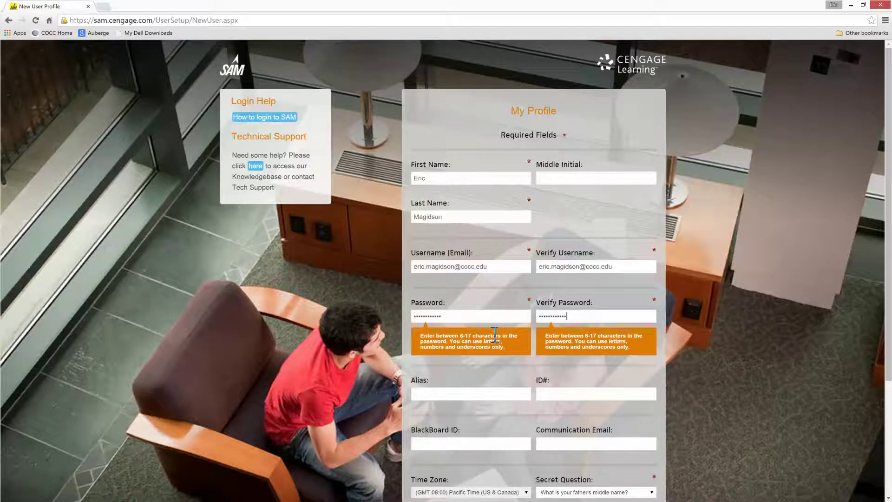
Replace both password entries with retyped values to fix the mismatch.
{"action": "left_click", "coordinate": [447, 317]}
{"action": "left_click_drag", "start_coordinate": [447, 316], "coordinate": [411, 317]}
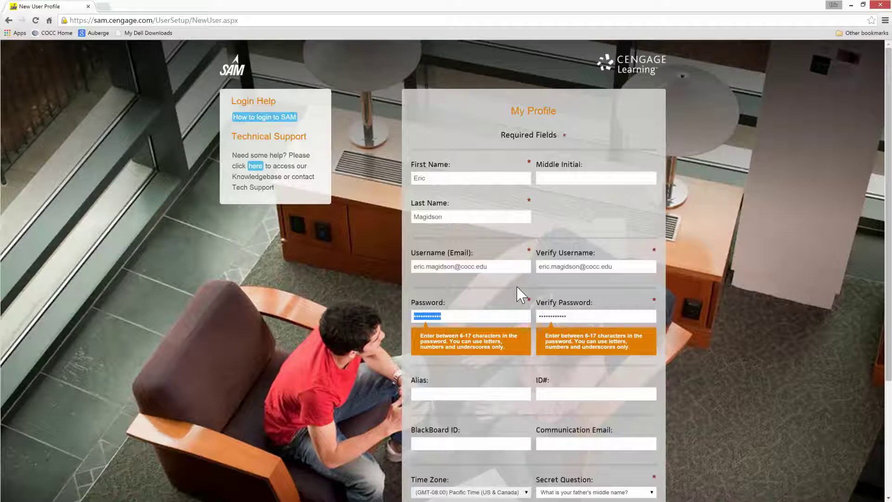
{"action": "type", "text": "••••••••"}
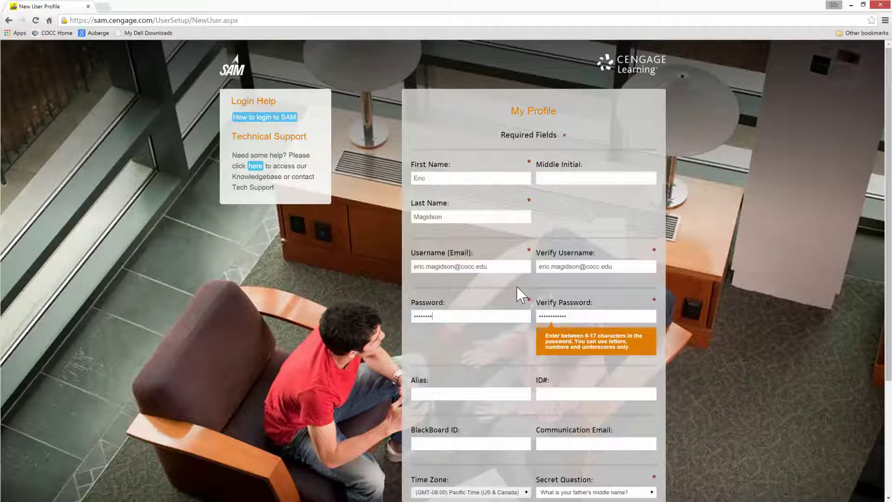
{"action": "left_click_drag", "start_coordinate": [578, 316], "coordinate": [530, 318]}
{"action": "type", "text": "••••••••"}
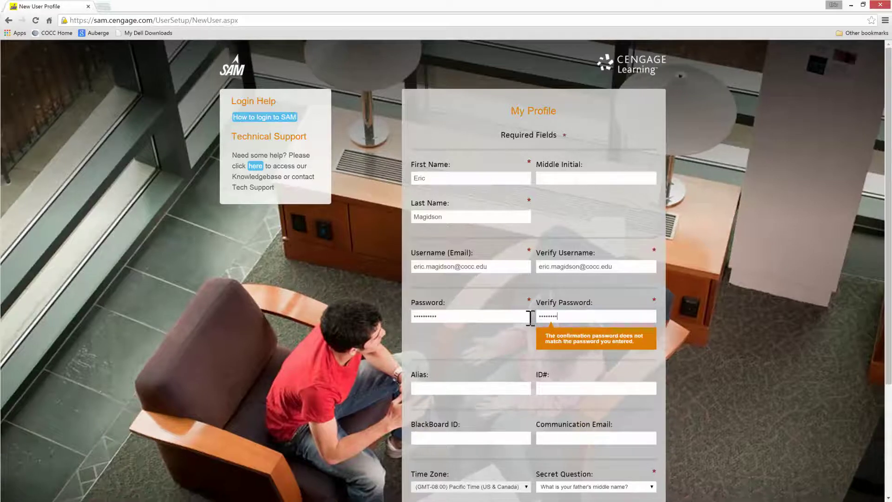
{"action": "type", "text": "•"}
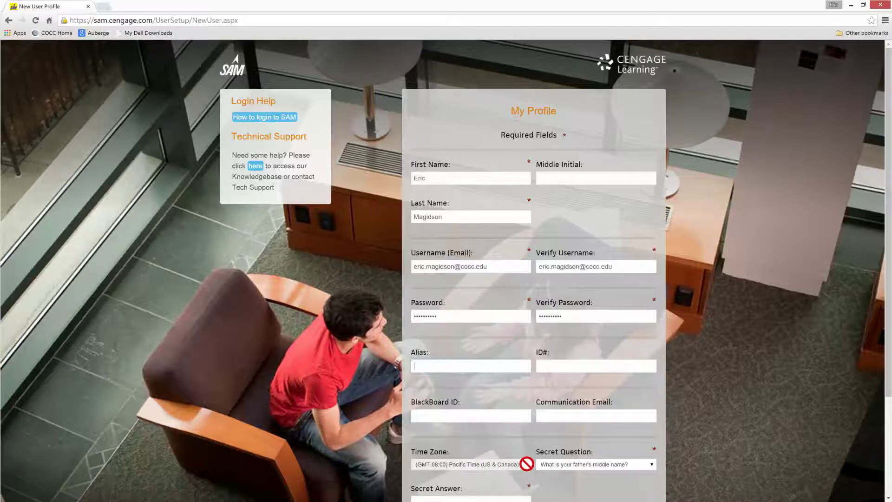
Enter the secret answer, keep the current secret question, and save the profile.
{"action": "scroll", "coordinate": [627, 397], "scroll_direction": "down", "scroll_amount": 2}
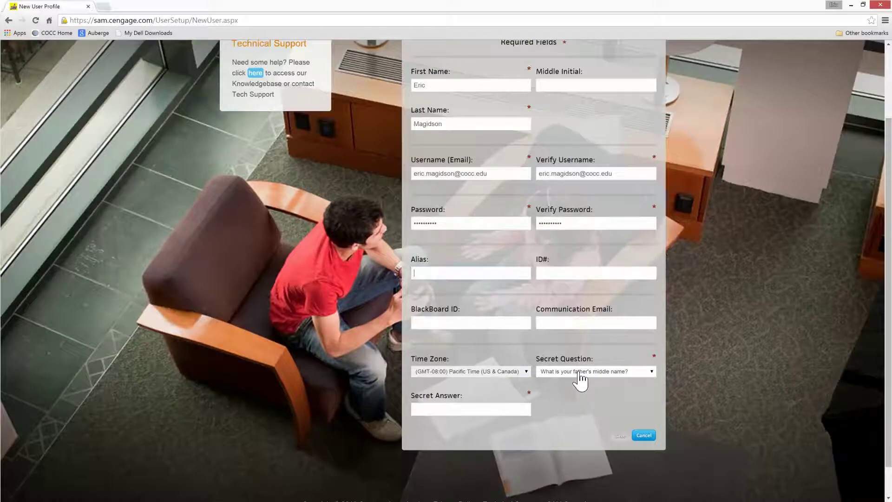
{"action": "left_click", "coordinate": [441, 409]}
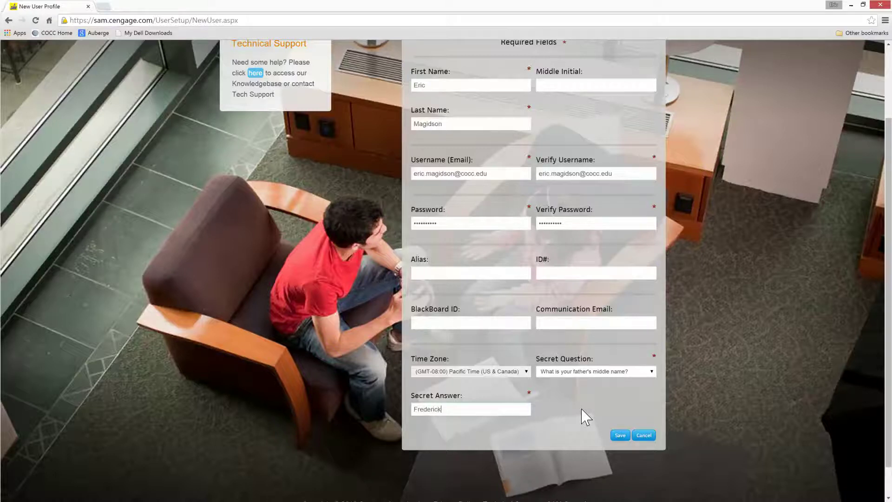
{"action": "left_click", "coordinate": [652, 372]}
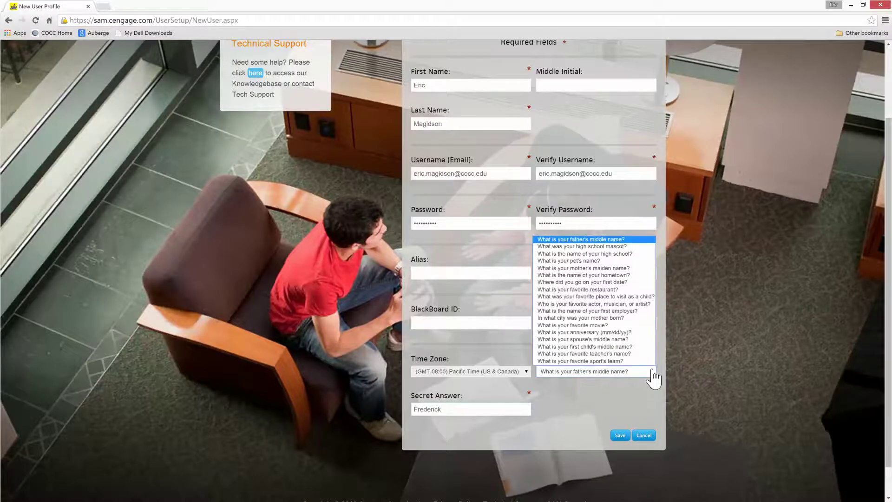
{"action": "left_click", "coordinate": [610, 404]}
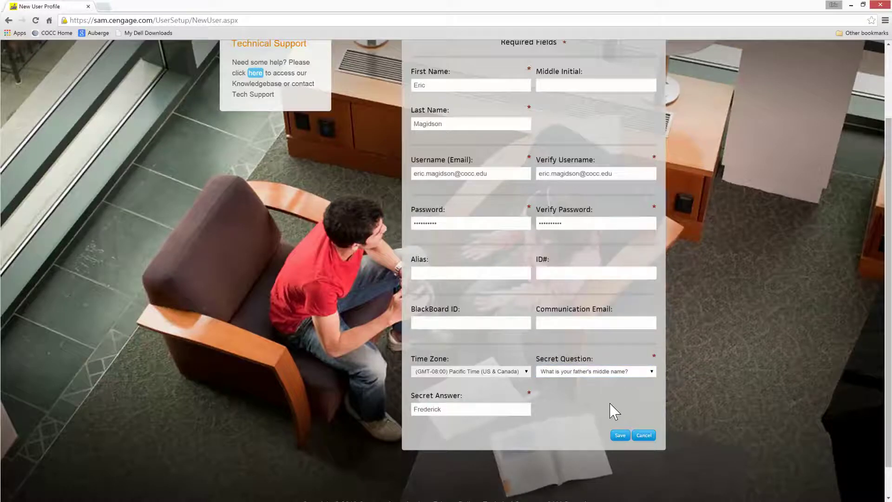
{"action": "left_click", "coordinate": [621, 436]}
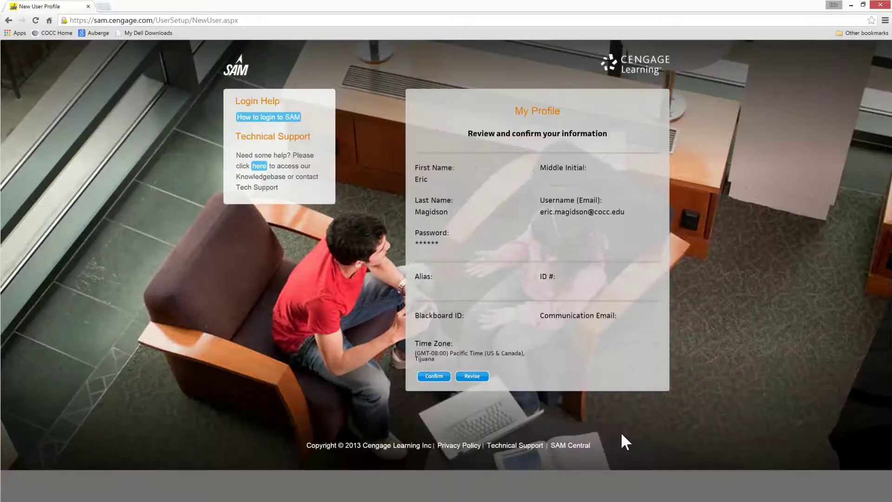
Confirm the profile details and agree to the Terms & Conditions after reading to the end.
{"action": "left_click", "coordinate": [435, 377]}
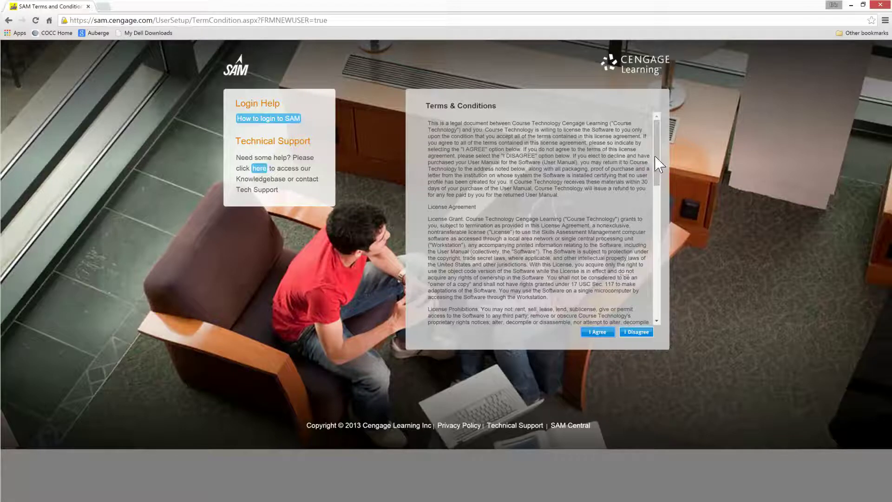
{"action": "left_click_drag", "start_coordinate": [662, 171], "coordinate": [654, 325]}
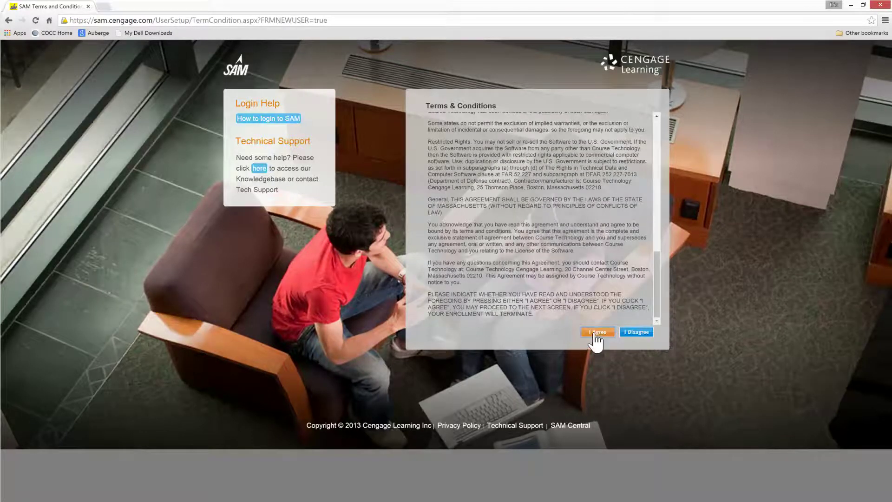
{"action": "left_click", "coordinate": [588, 333]}
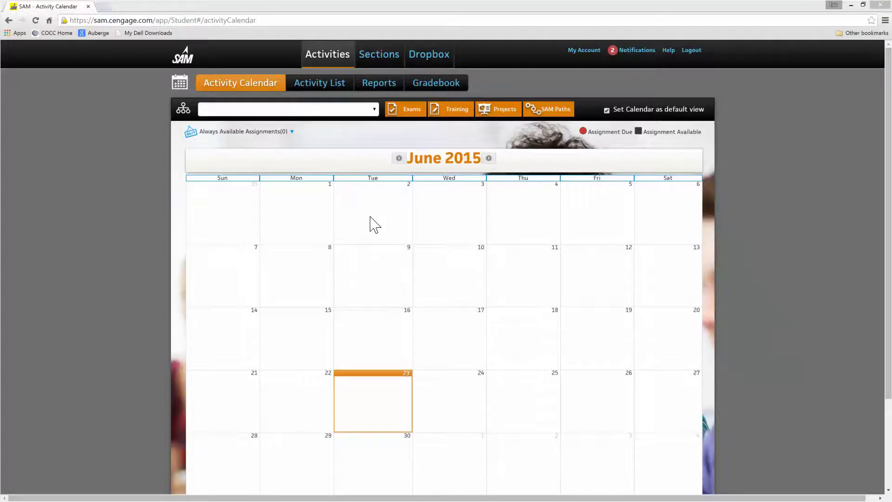
Join the CIS131-31168-SU15 section from the Join a Section list and dismiss the notice.
{"action": "left_click", "coordinate": [381, 58]}
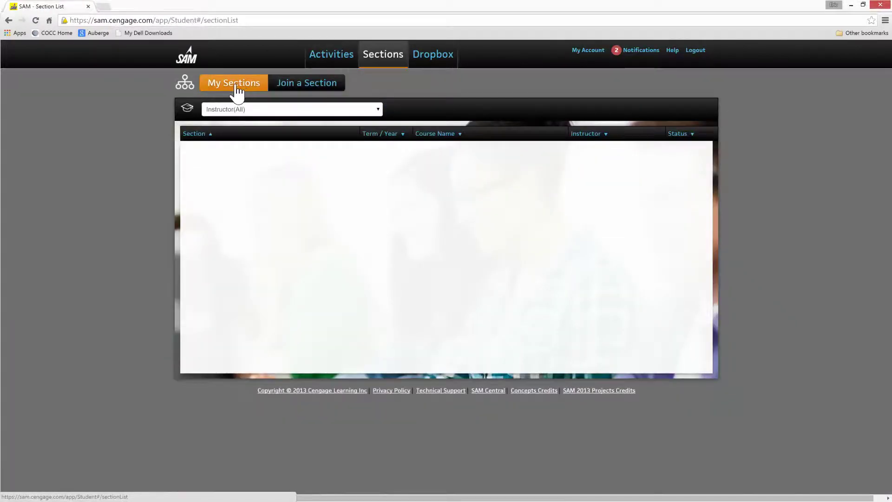
{"action": "left_click", "coordinate": [293, 88]}
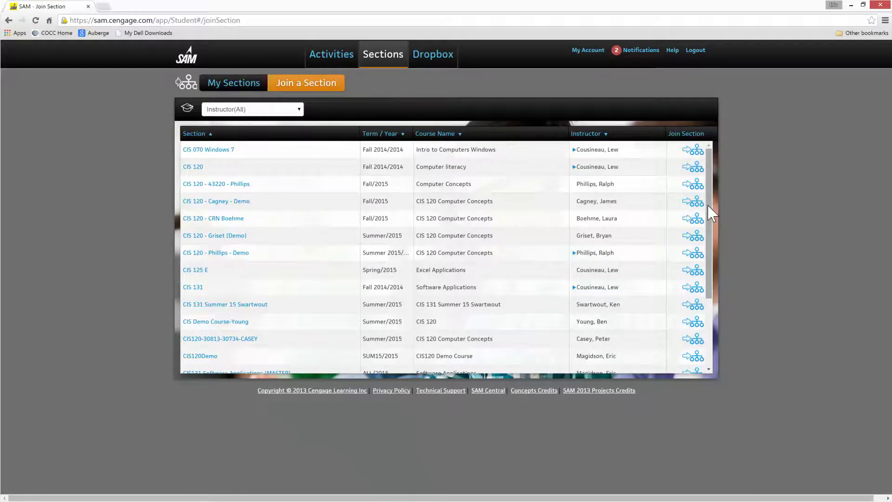
{"action": "scroll", "coordinate": [712, 212], "scroll_direction": "down", "scroll_amount": 2}
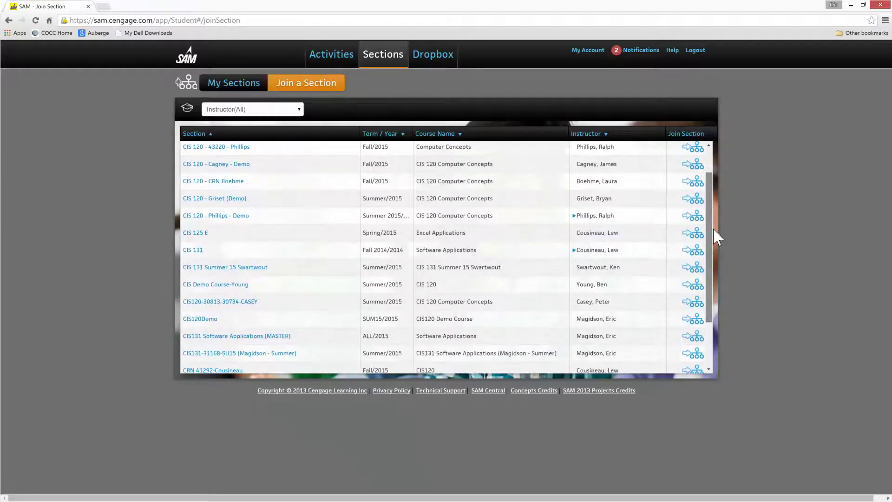
{"action": "scroll", "coordinate": [716, 274], "scroll_direction": "down", "scroll_amount": 3}
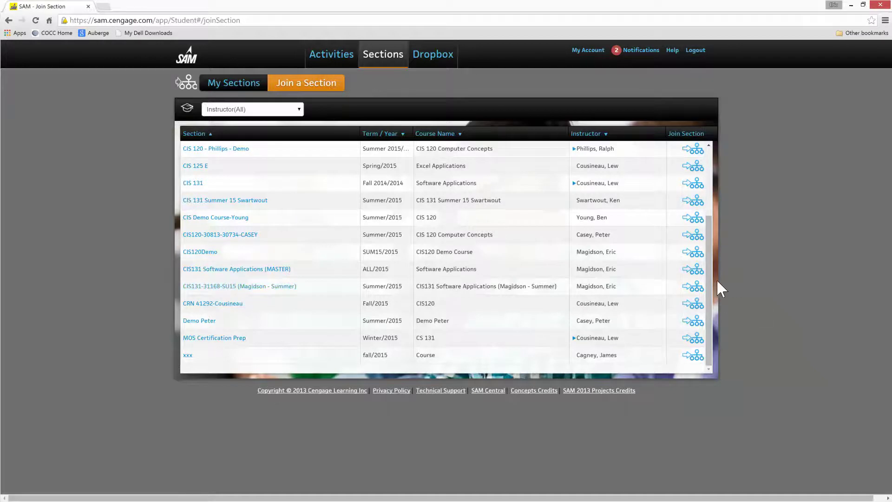
{"action": "left_click", "coordinate": [695, 289]}
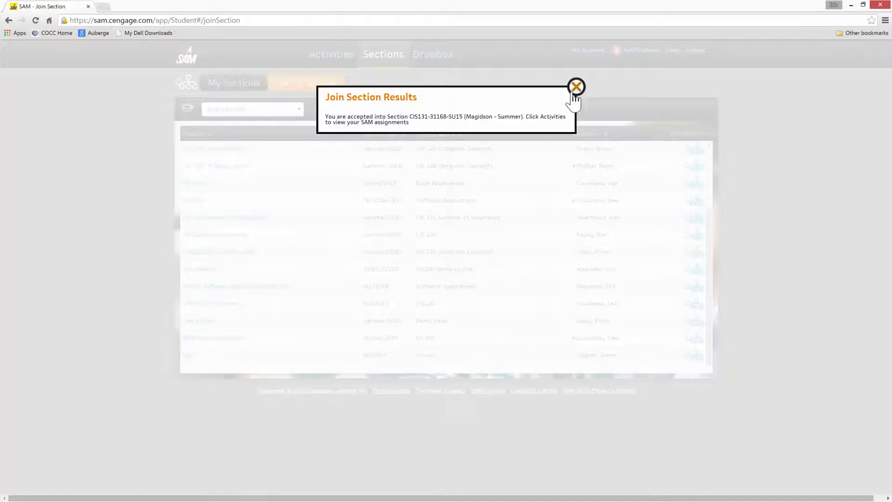
{"action": "left_click", "coordinate": [574, 92]}
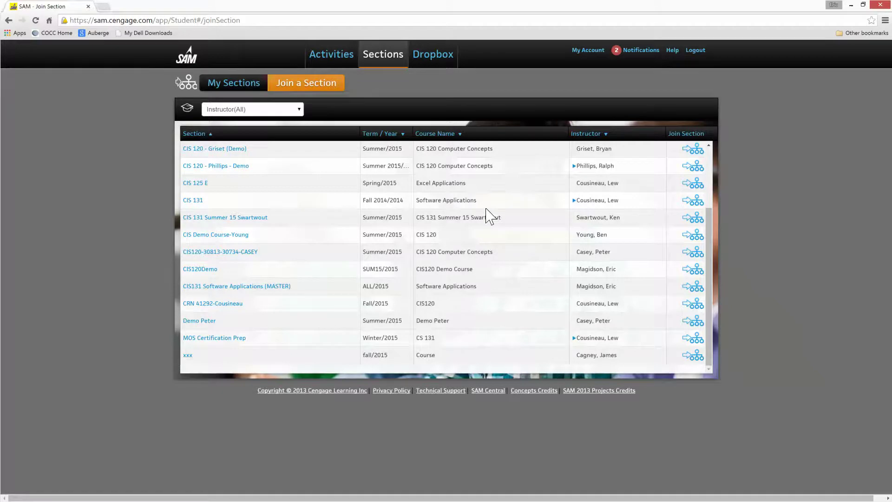
Return to the Activity Calendar with CIS131-31168-SU15 selected as the course.
{"action": "left_click", "coordinate": [334, 58]}
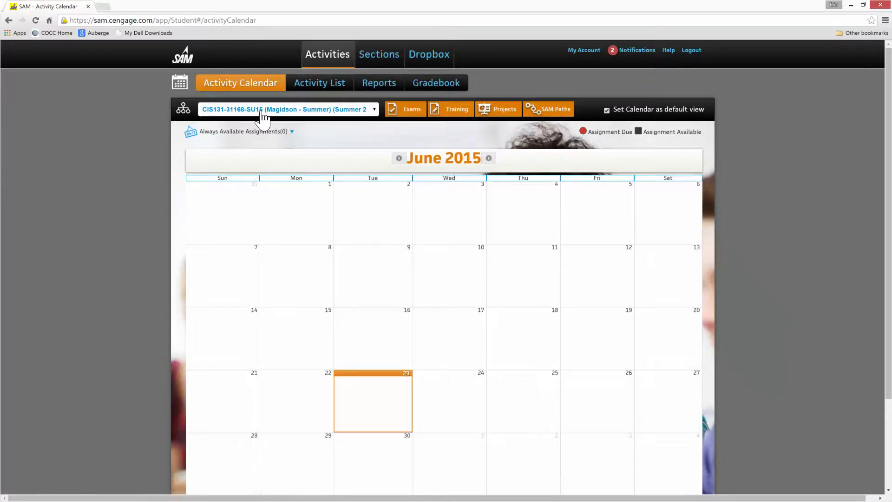
{"action": "left_click", "coordinate": [371, 112]}
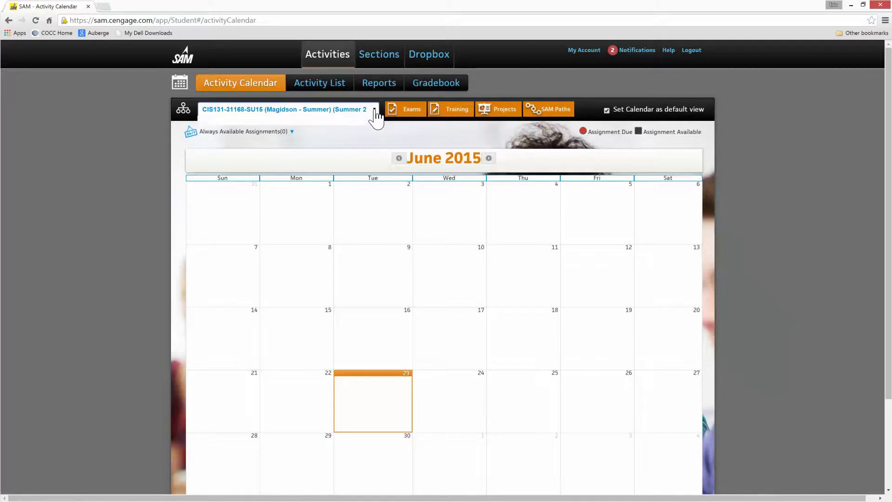
{"action": "left_click", "coordinate": [391, 145]}
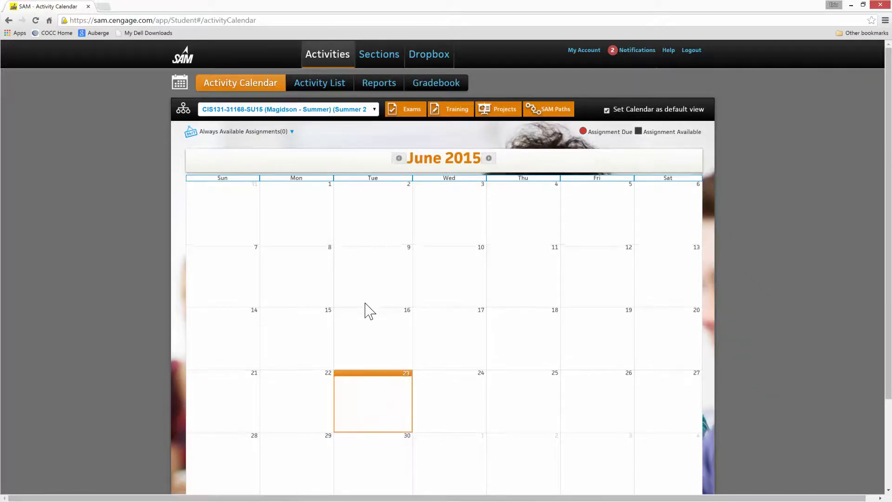